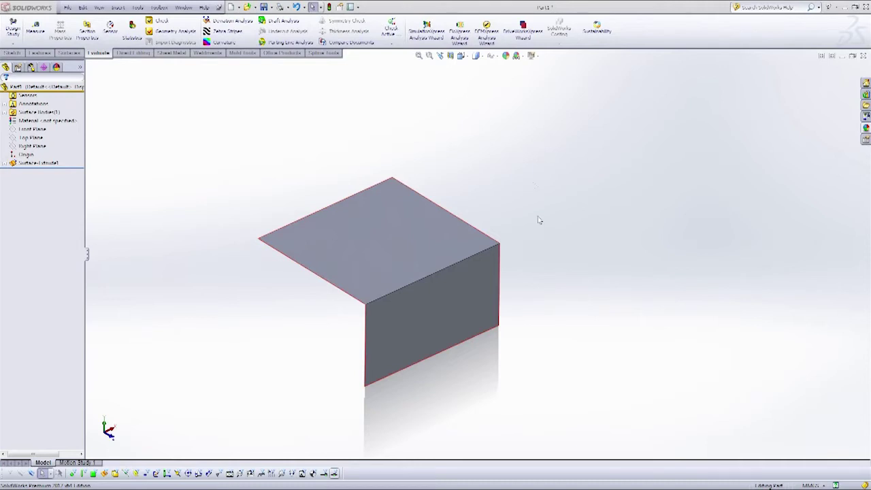
Round the sharp corner edge with a constant-radius surface fillet.
left_click(69, 52)
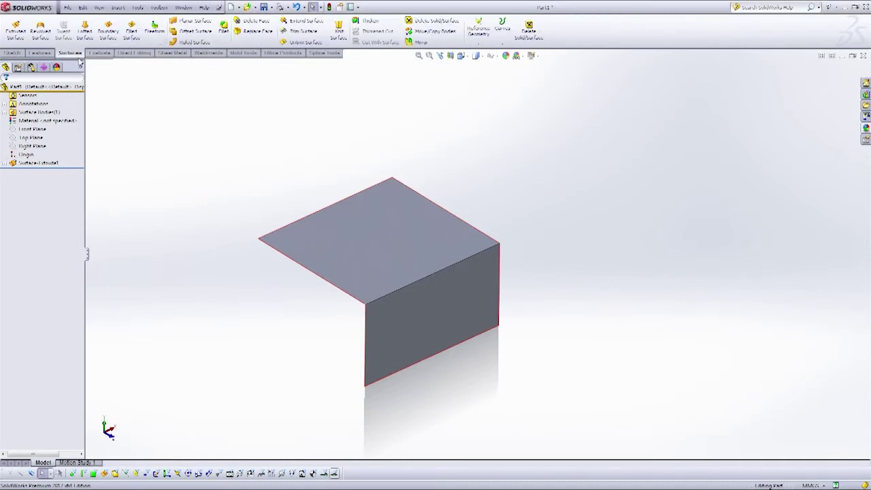
left_click(224, 29)
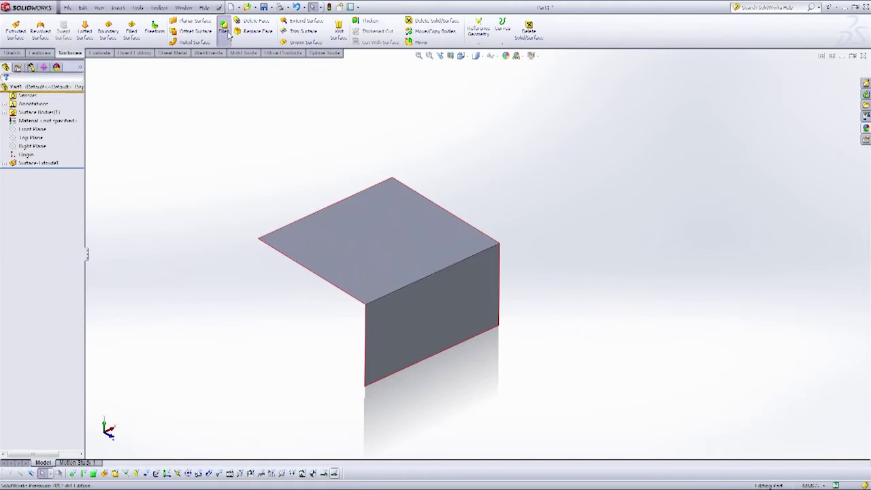
left_click(29, 131)
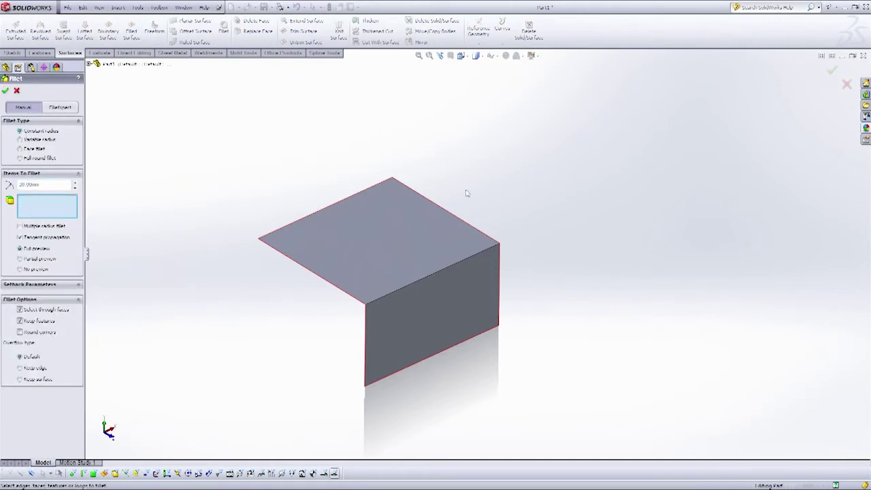
left_click(437, 274)
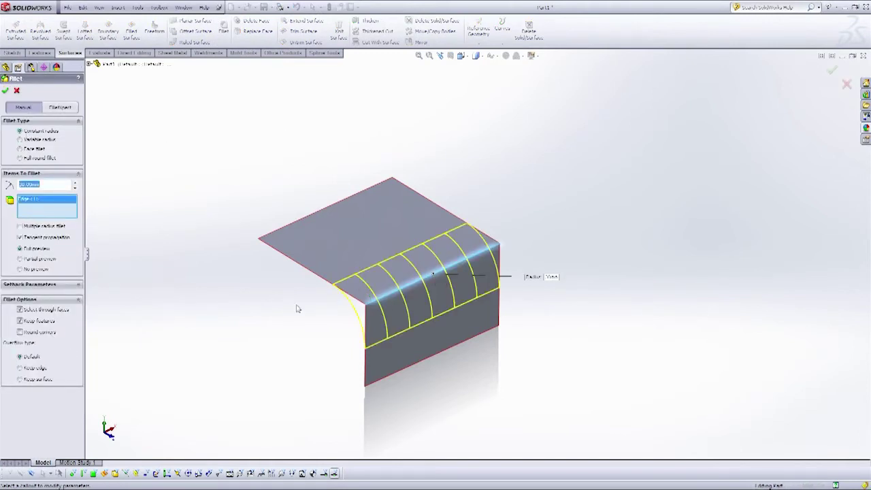
left_click(4, 90)
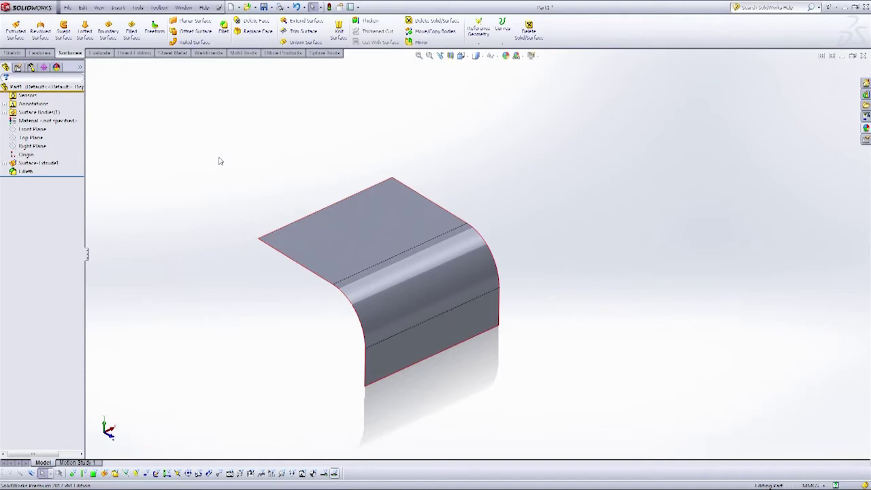
Delete the rounded fillet face, leaving a gap between the top plate and lower wall.
left_click(252, 20)
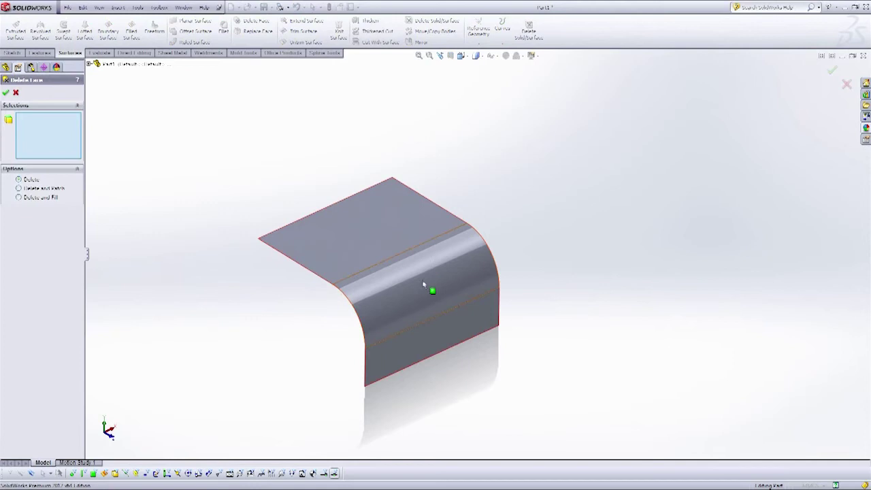
left_click(430, 290)
left_click(5, 92)
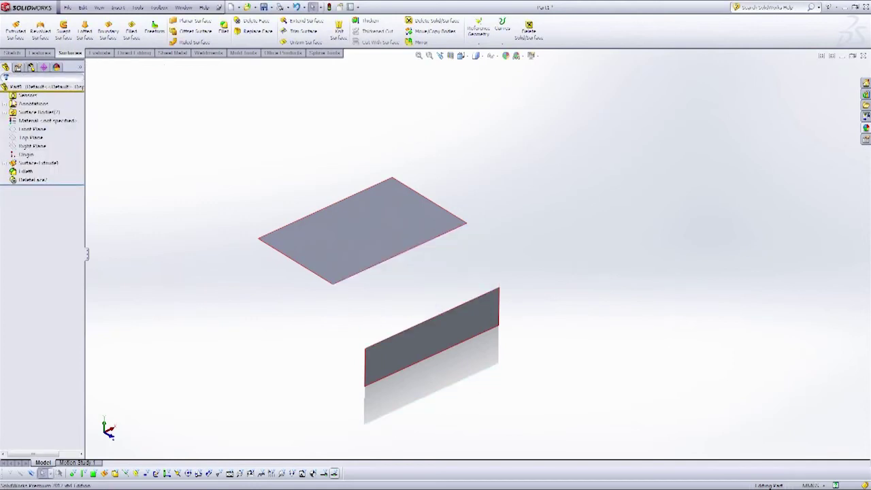
Preview a Boundary Surface using the top plate's front edge and lower wall's top edge as Direction 1 curves.
left_click(113, 39)
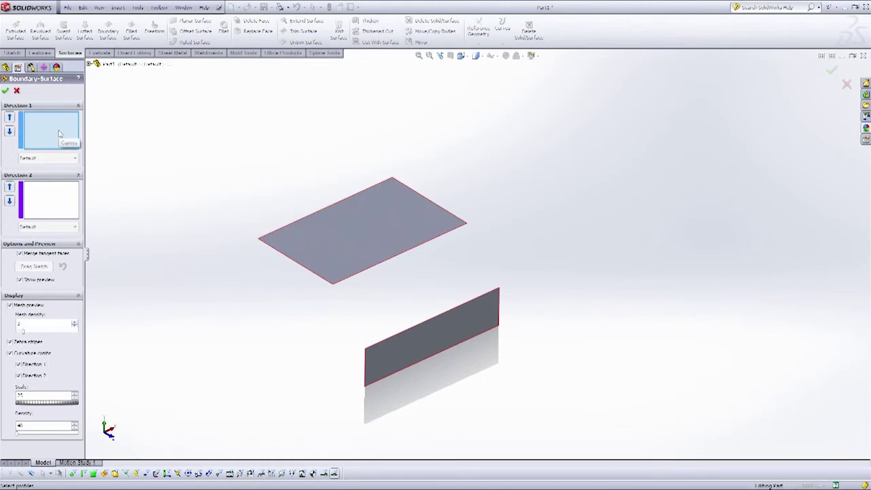
left_click(341, 288)
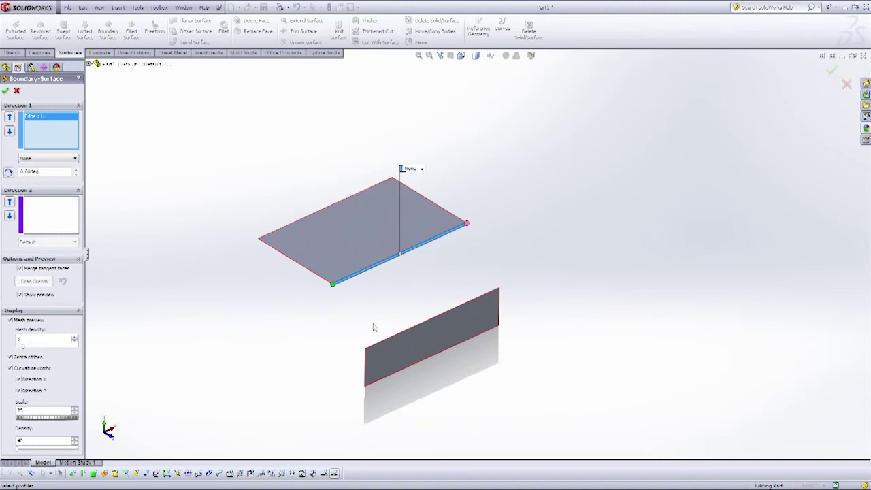
left_click(373, 347)
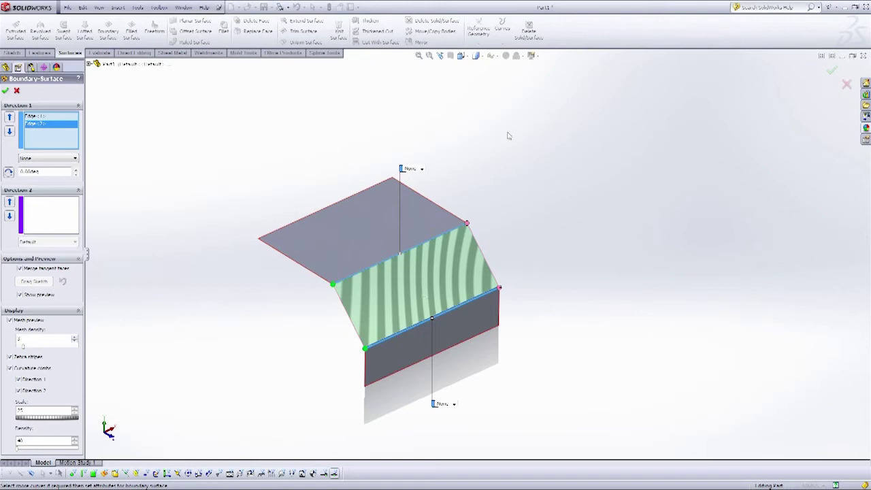
Set both top and bottom edge end constraints to Curvature To Face.
left_click(423, 171)
left_click(430, 195)
left_click(455, 406)
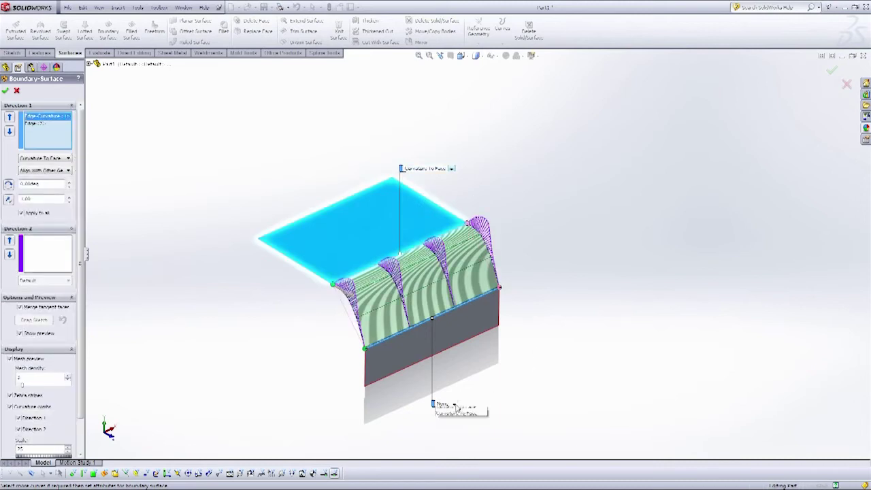
left_click(463, 424)
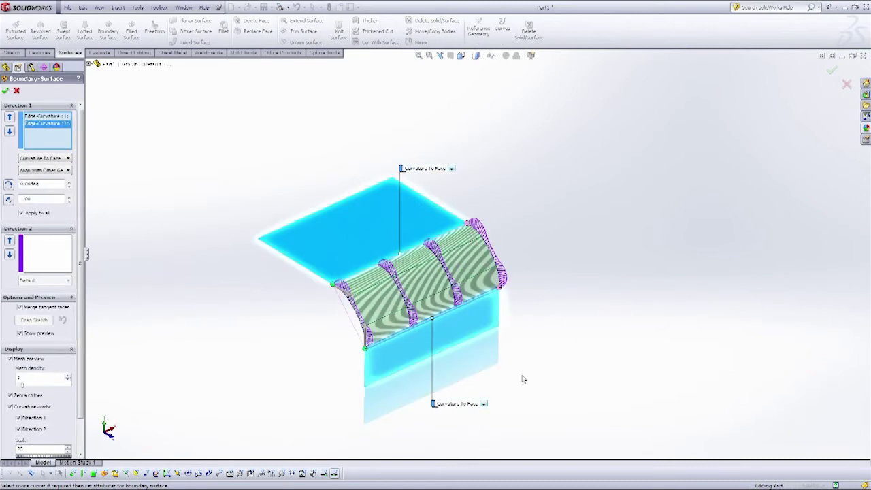
Try Tangency To Face on both edges, then return both to Curvature To Face.
scroll(331, 309, "down", 2)
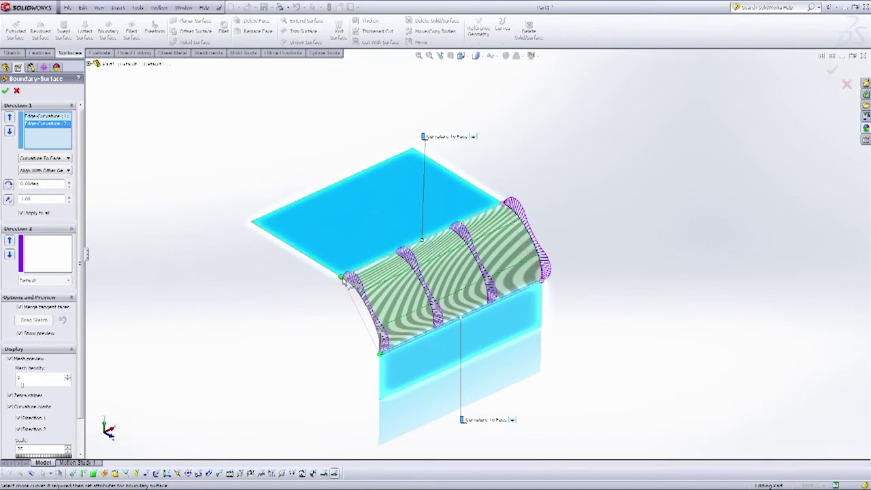
left_click(474, 138)
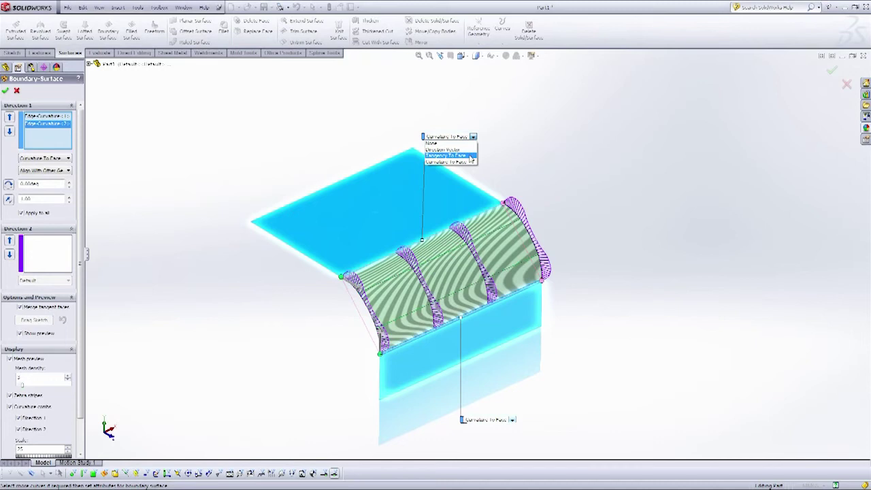
left_click(446, 158)
left_click(513, 420)
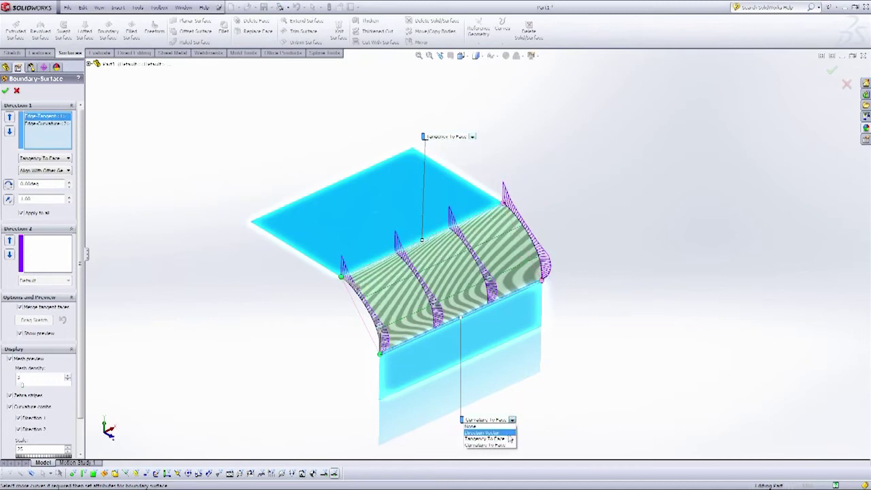
left_click(510, 439)
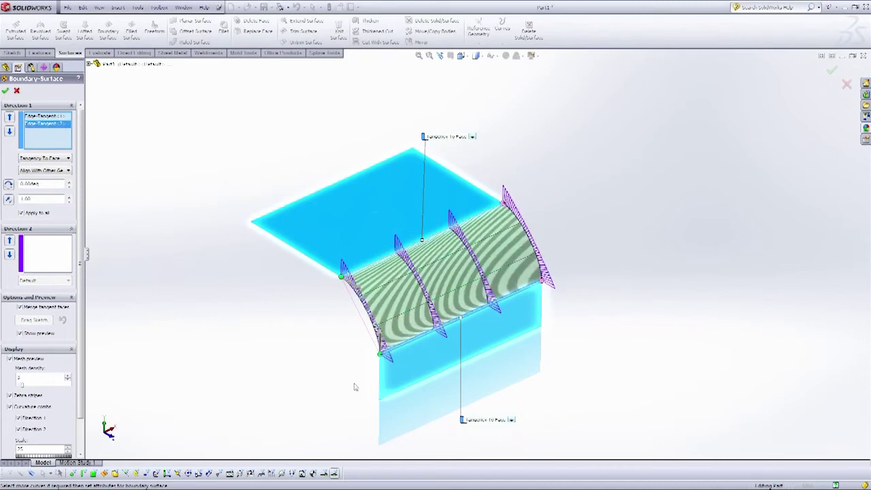
left_click(512, 421)
left_click(510, 445)
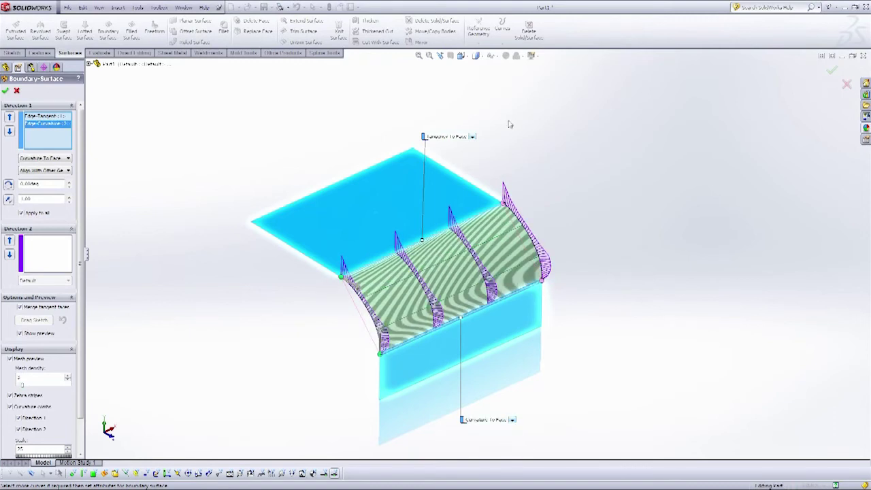
left_click(475, 136)
left_click(446, 162)
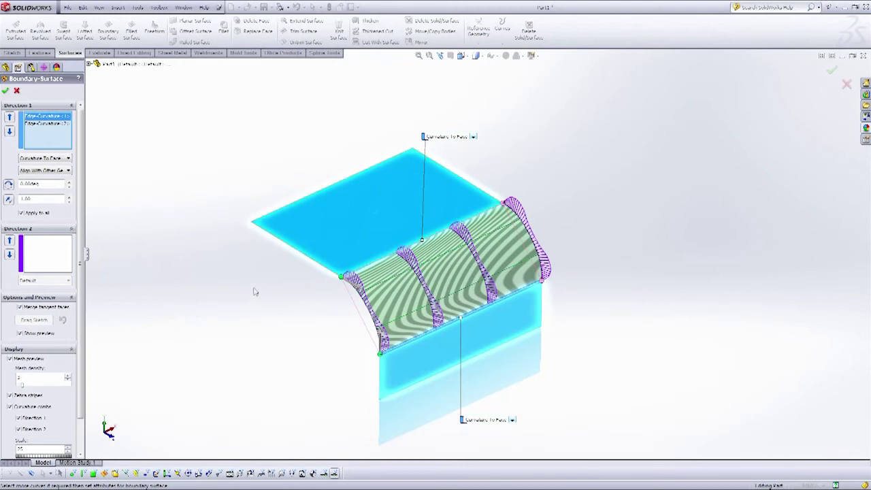
Adjust the tangent weight, trying 2.03 before setting the left edge to 1.14.
middle_click_drag(273, 313, 268, 293, "ctrl")
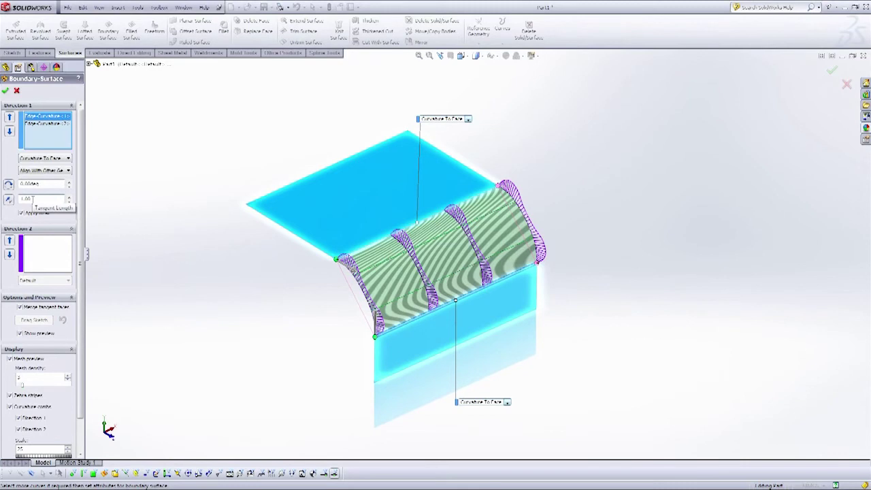
scroll(345, 292, "up", 3)
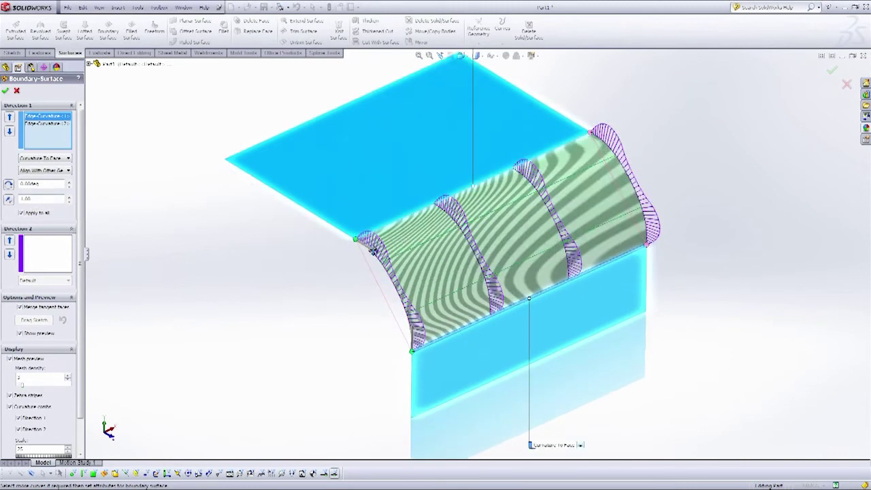
left_click_drag(372, 251, 382, 254)
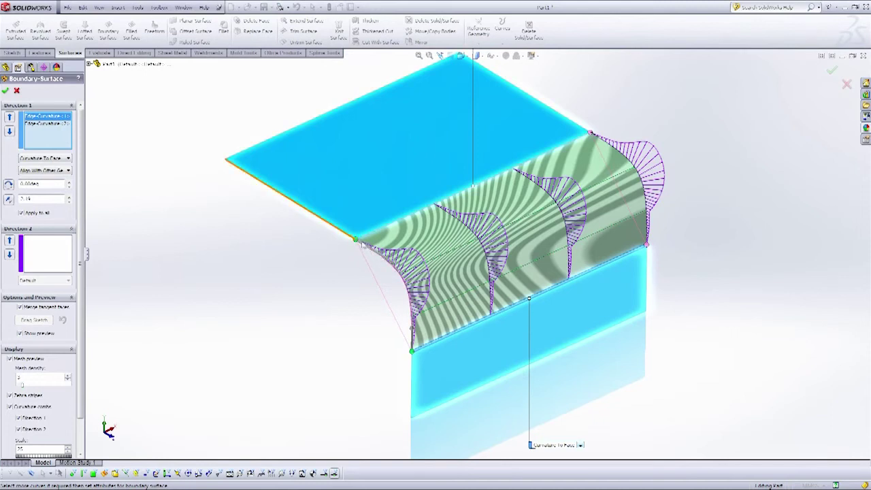
middle_click_drag(323, 318, 311, 298, "ctrl")
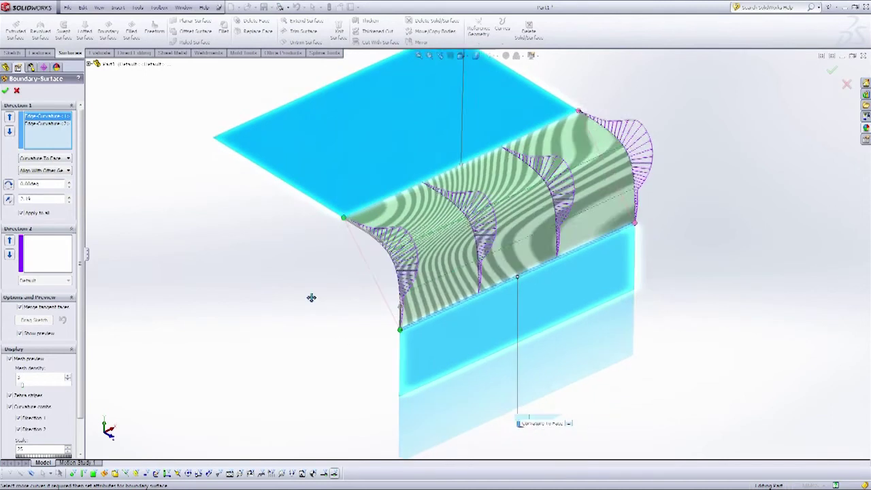
scroll(311, 298, "up", 3)
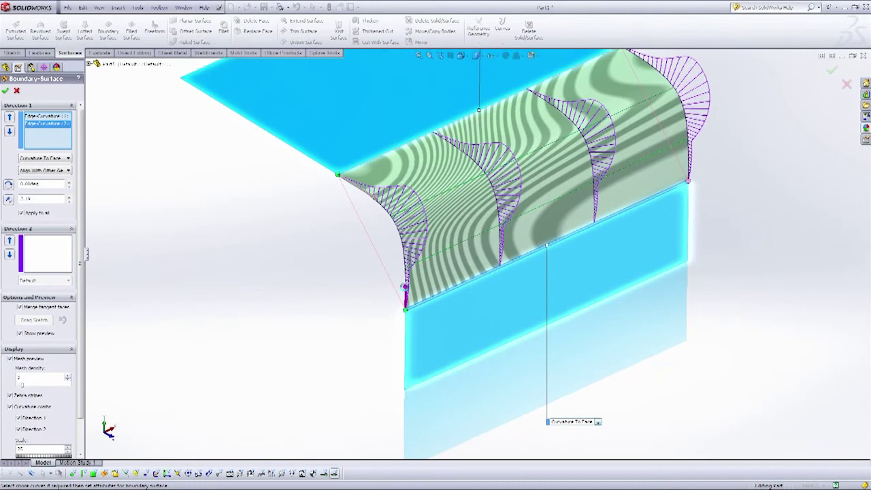
left_click_drag(406, 287, 406, 284)
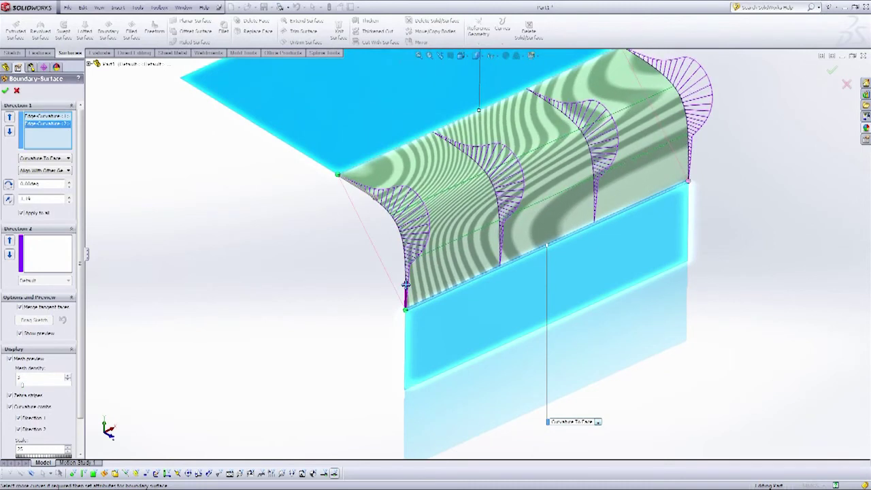
Create Boundary-Surface1 and view the finished blend edge-on.
middle_click_drag(408, 292, 638, 138)
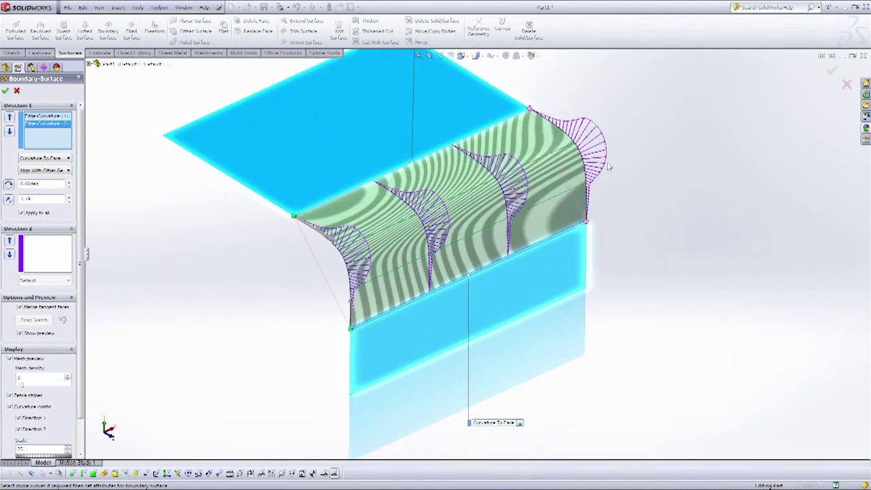
scroll(626, 214, "up", 2)
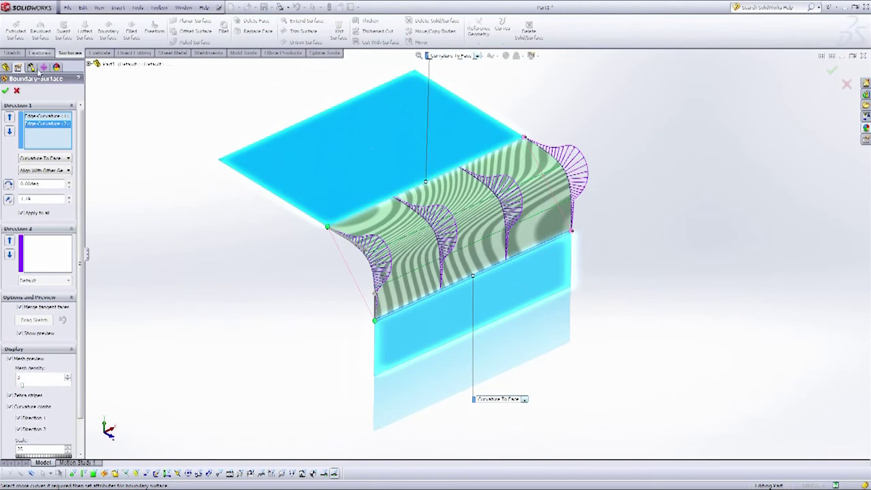
left_click(6, 90)
middle_click_drag(212, 118, 185, 142)
left_click(188, 146)
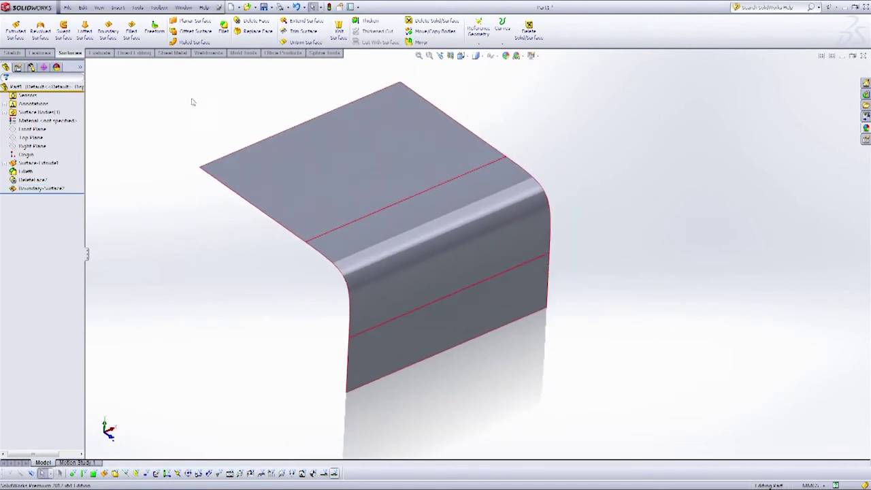
left_click(99, 52)
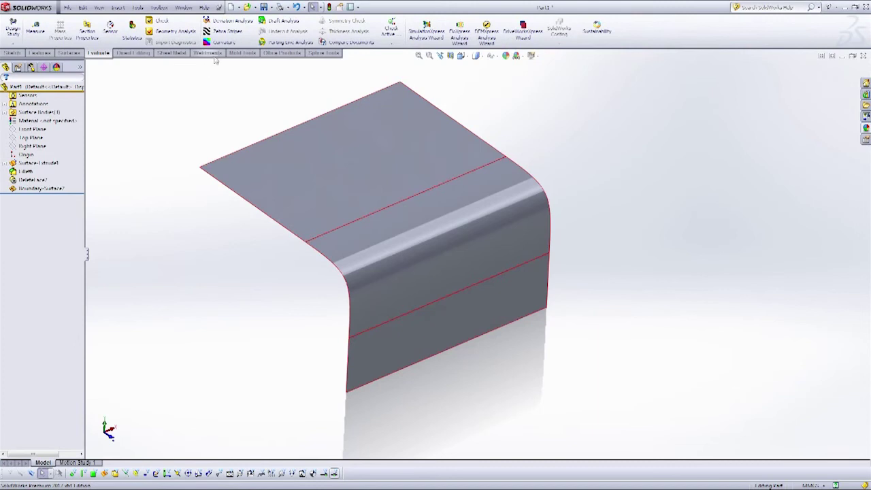
left_click(227, 32)
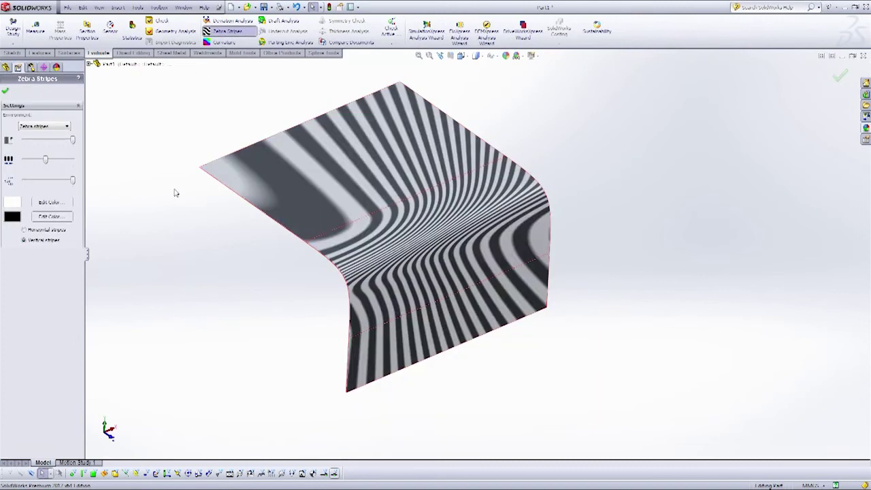
middle_click_drag(171, 190, 167, 233)
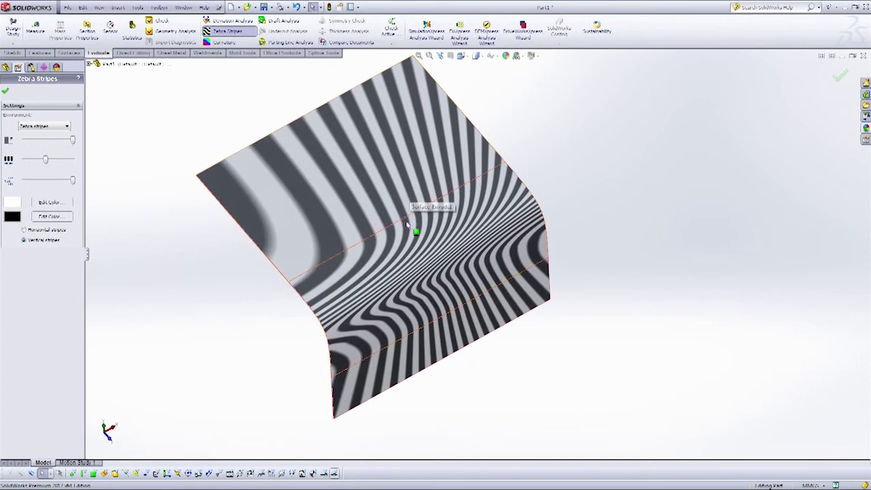
scroll(415, 354, "down", 2)
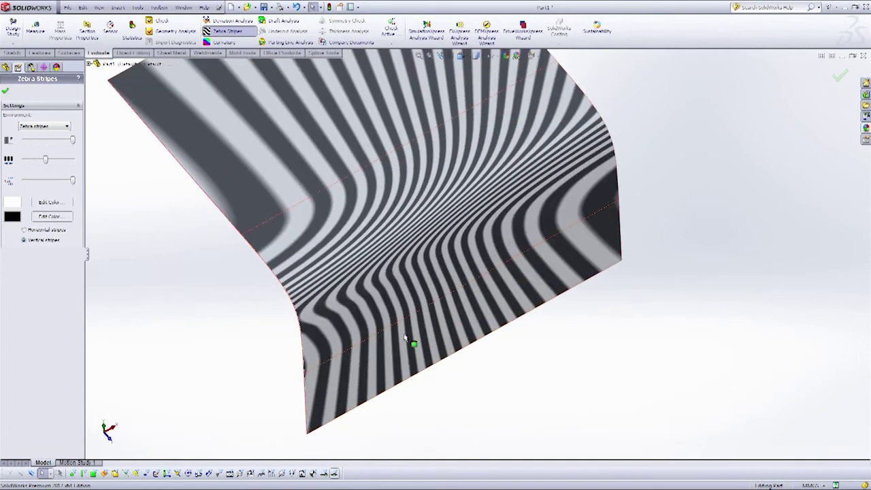
middle_click_drag(399, 334, 339, 246)
right_click(338, 247)
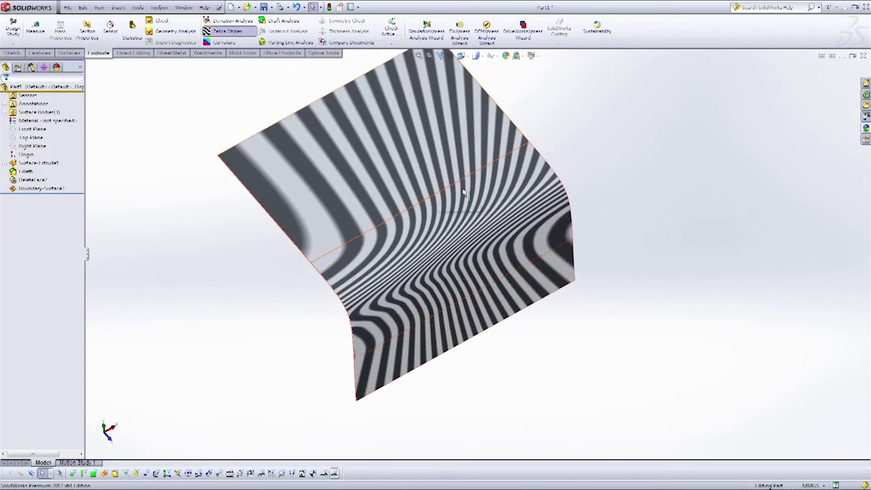
middle_click_drag(477, 160, 570, 160)
Turn off zebra stripes and drag Chromium Plate from the Metal appearances onto the surface.
left_click(227, 31)
middle_click_drag(477, 147, 654, 141)
left_click(866, 128)
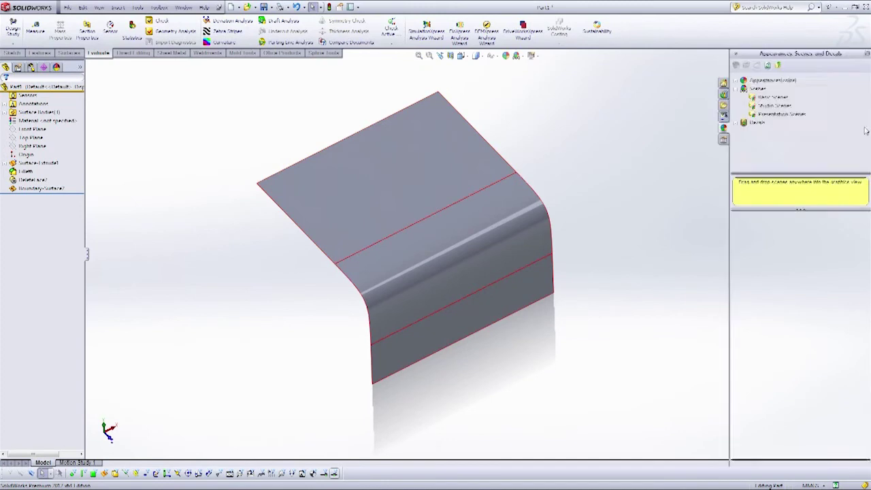
left_click(743, 81)
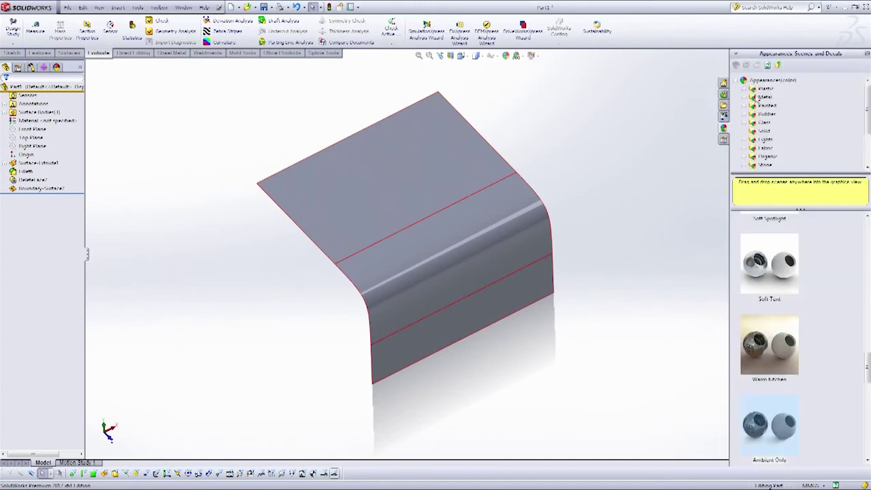
left_click(764, 96)
left_click_drag(770, 324, 481, 242)
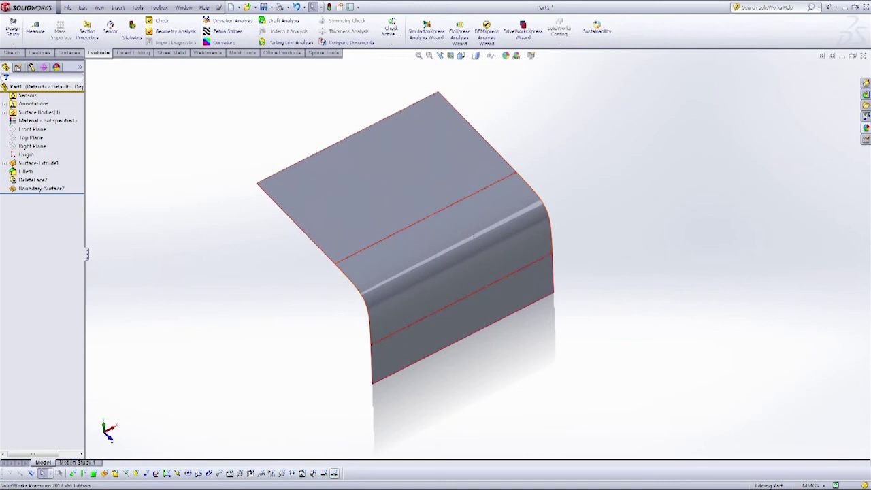
Apply Chromium Plate to the whole surface body and orbit to inspect the reflections.
left_click(866, 128)
left_click_drag(778, 335, 469, 265)
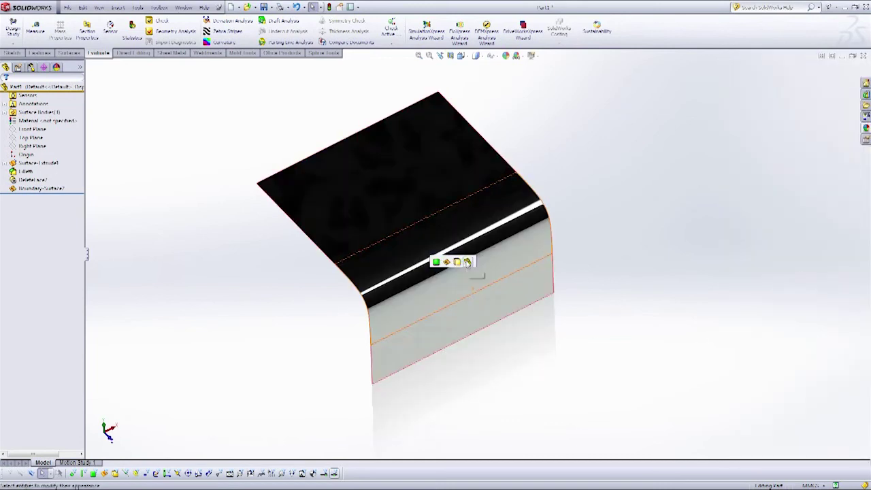
left_click(470, 263)
middle_click_drag(485, 214, 476, 155)
middle_click_drag(493, 187, 497, 235)
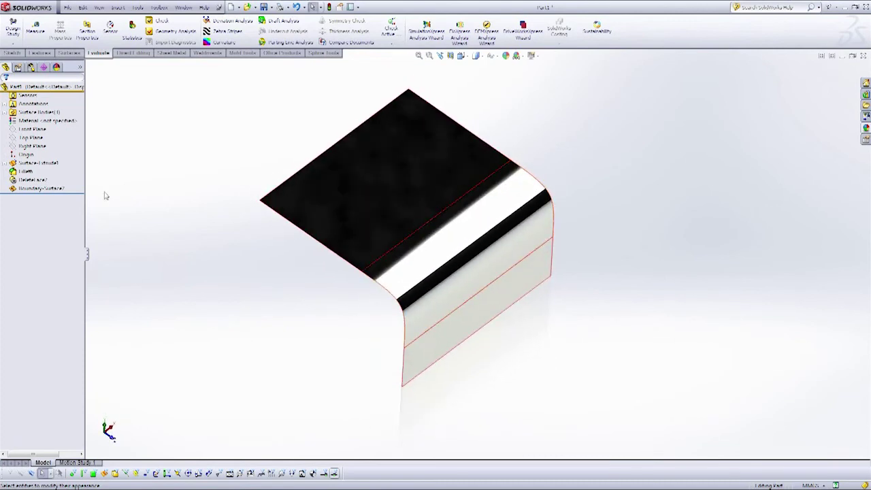
left_click_drag(77, 195, 77, 176)
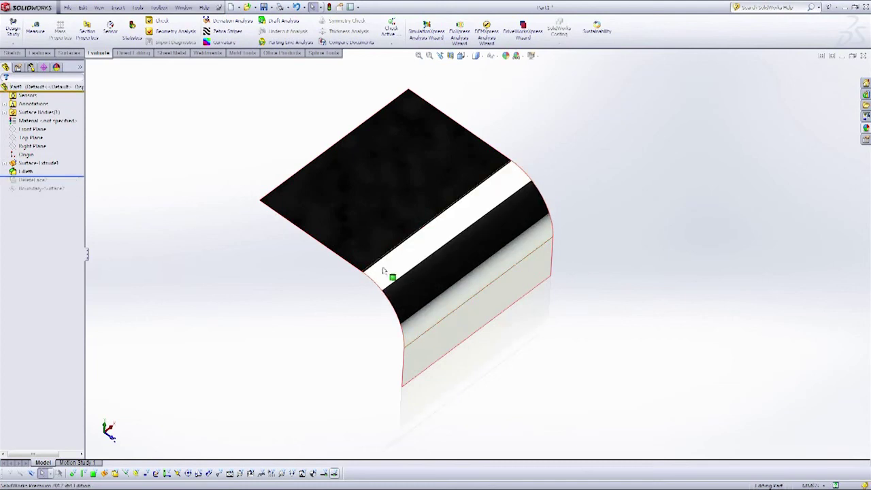
mouse_move(77, 177)
left_mouse_down()
mouse_move(72, 197)
mouse_move(71, 177)
left_mouse_up()
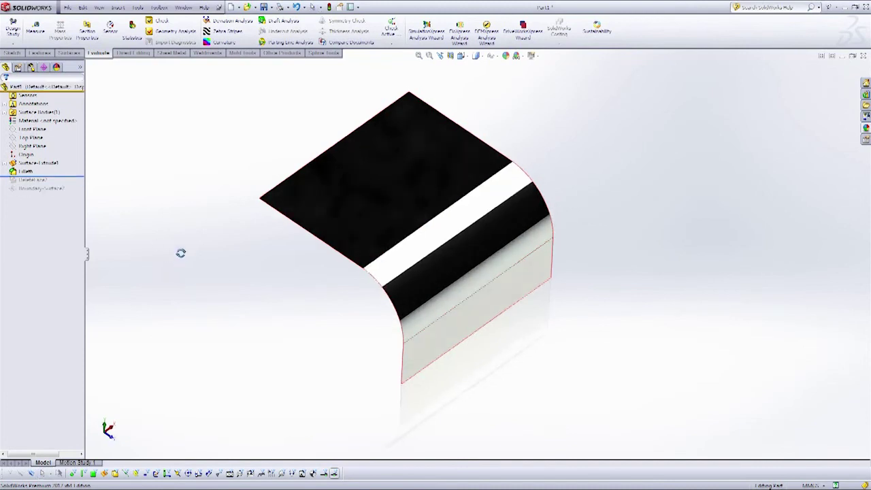
middle_click_drag(180, 253, 171, 237)
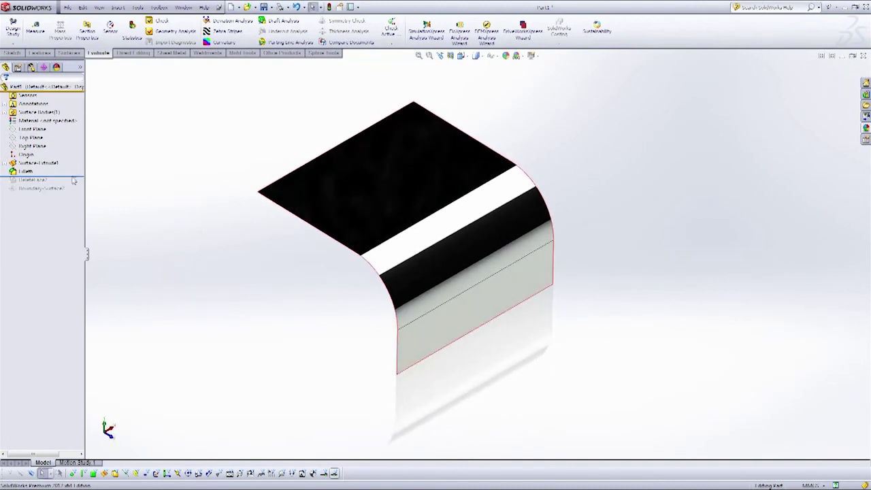
left_click_drag(75, 176, 72, 194)
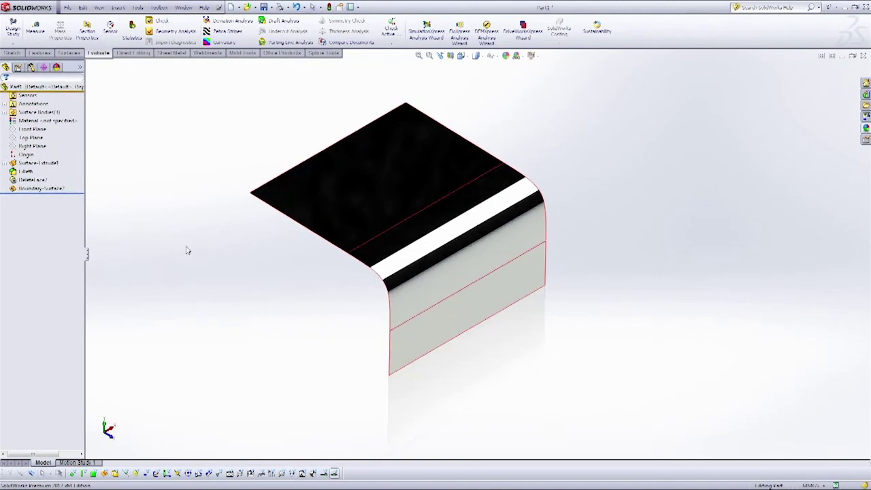